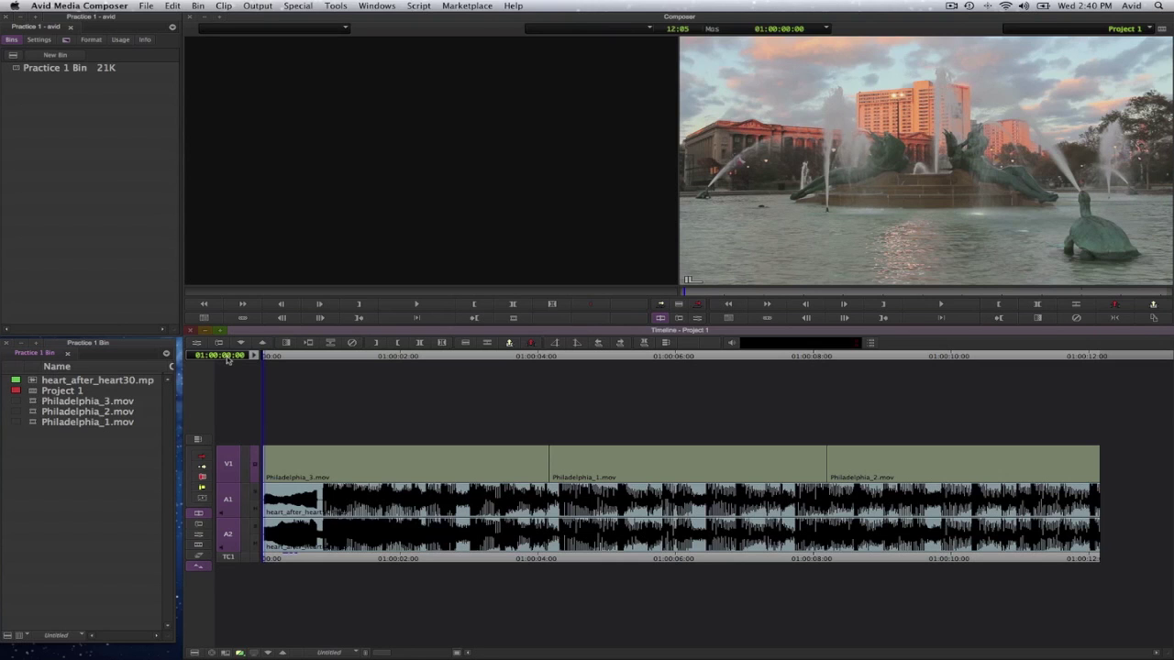
# Step: Play the sequence and replay the first cut to hear how it lands on the music
pyautogui.press('space')
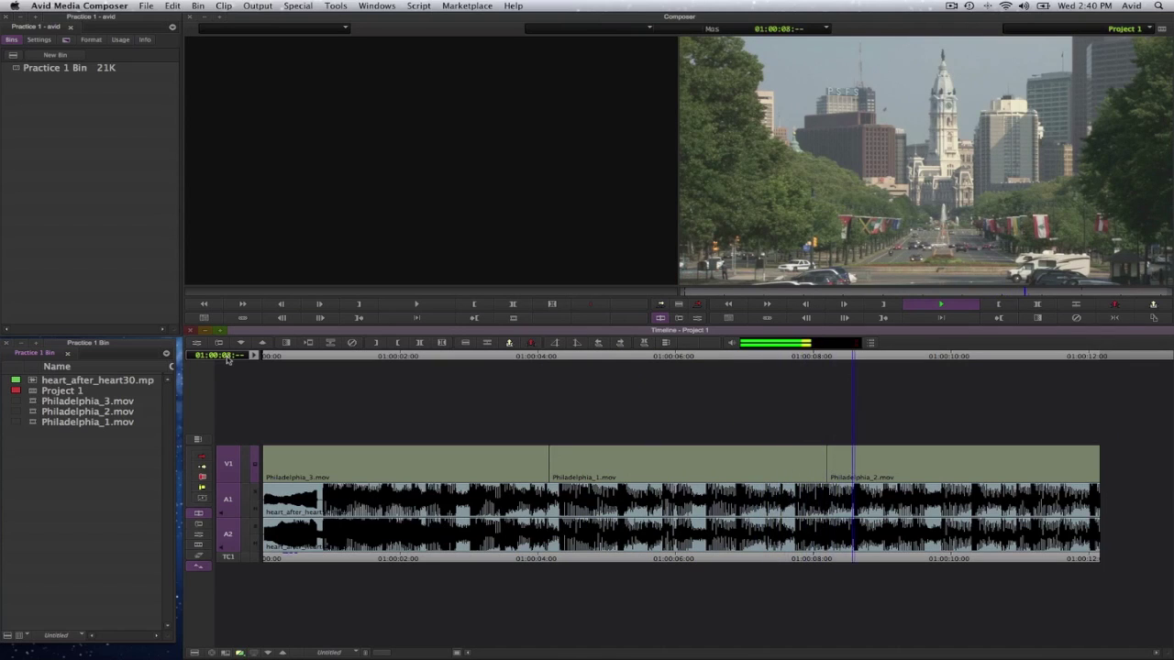
pyautogui.press('space')
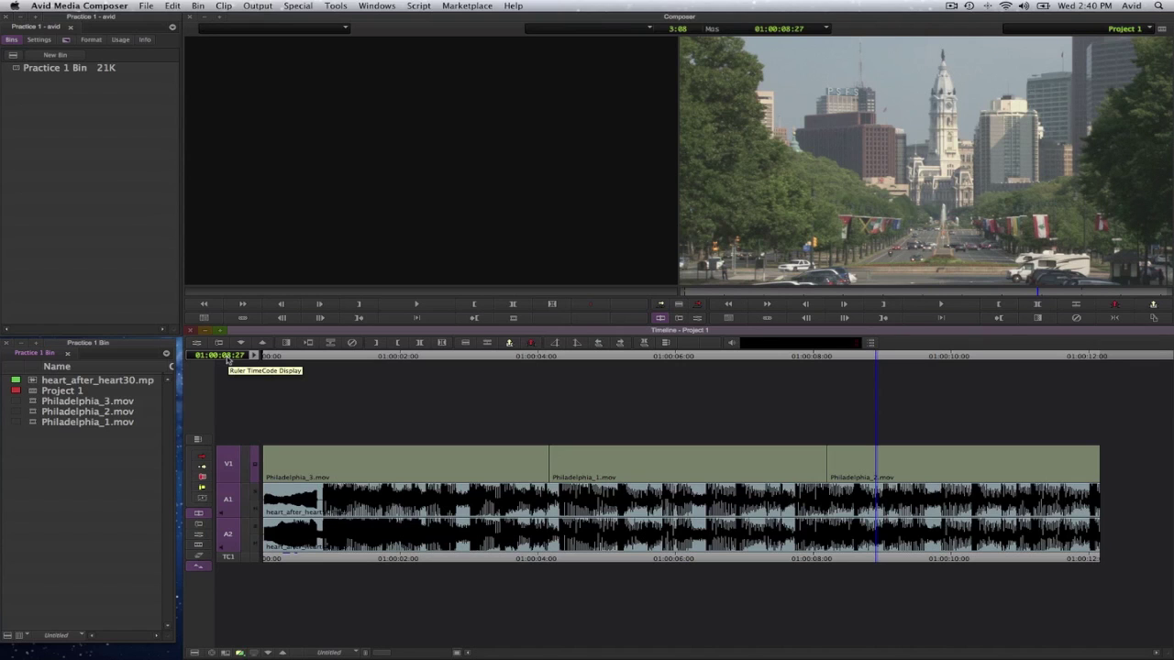
pyautogui.click(537, 357)
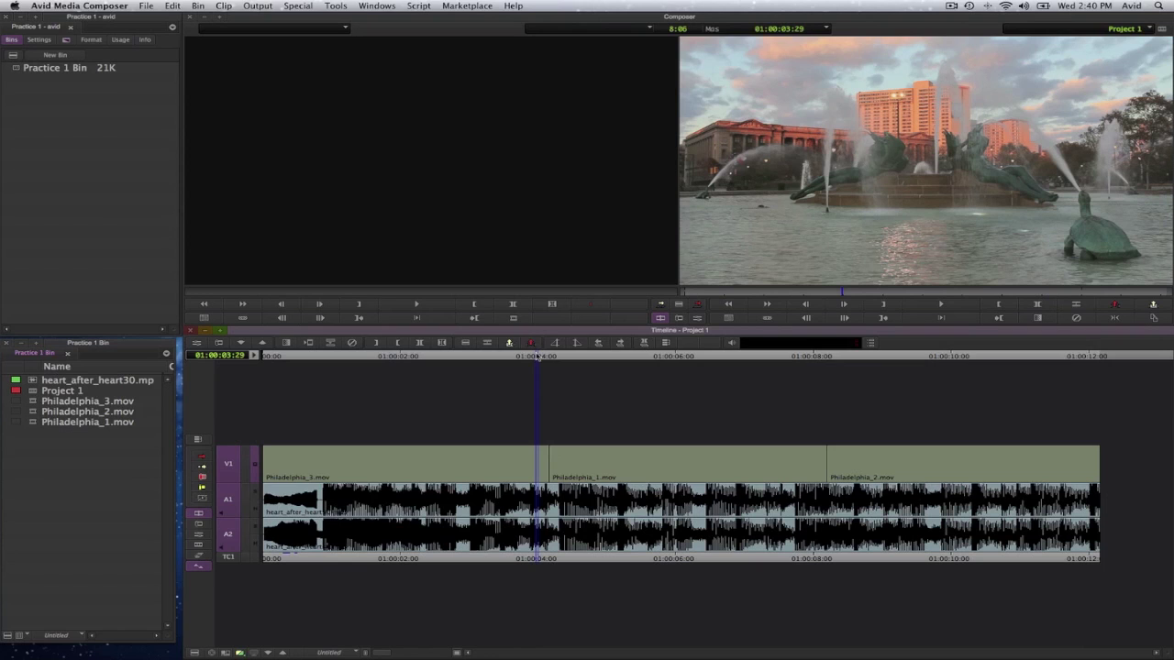
pyautogui.moveTo(537, 357); pyautogui.dragTo(501, 359)
pyautogui.press('space')
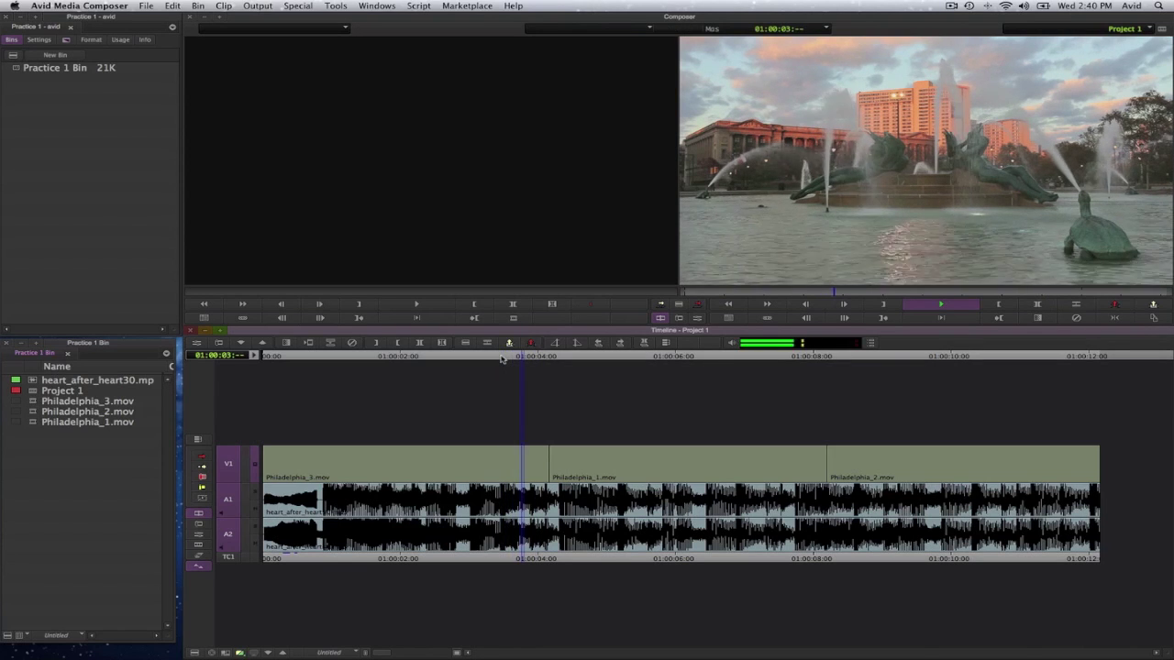
pyautogui.press('space')
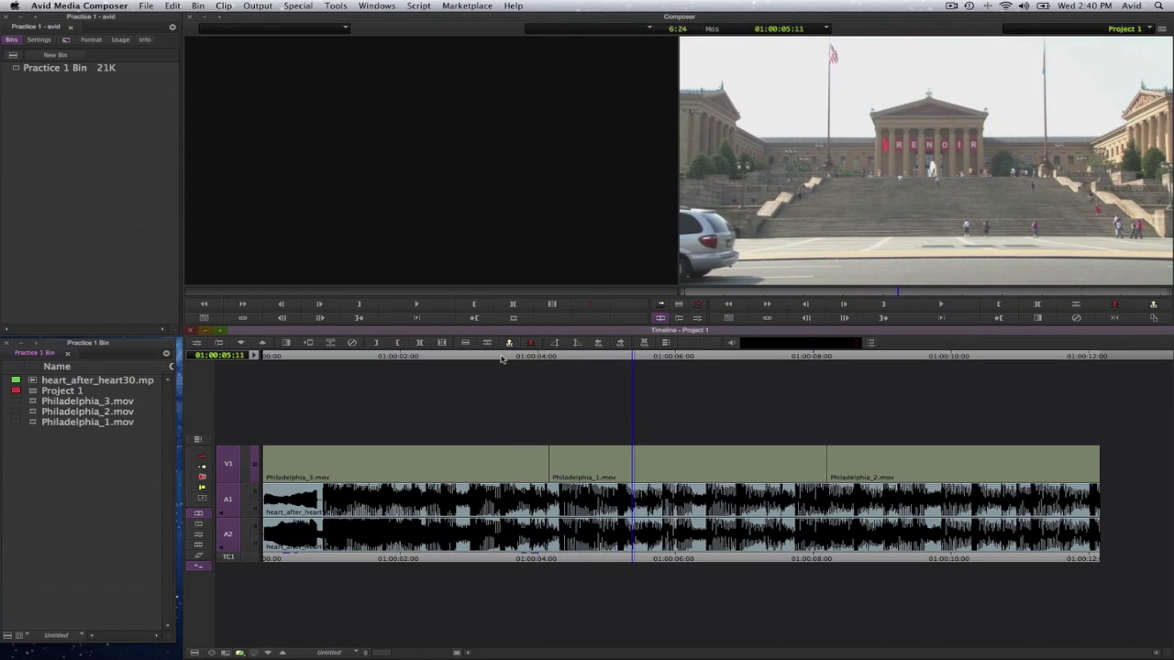
pyautogui.moveTo(562, 357); pyautogui.dragTo(553, 357)
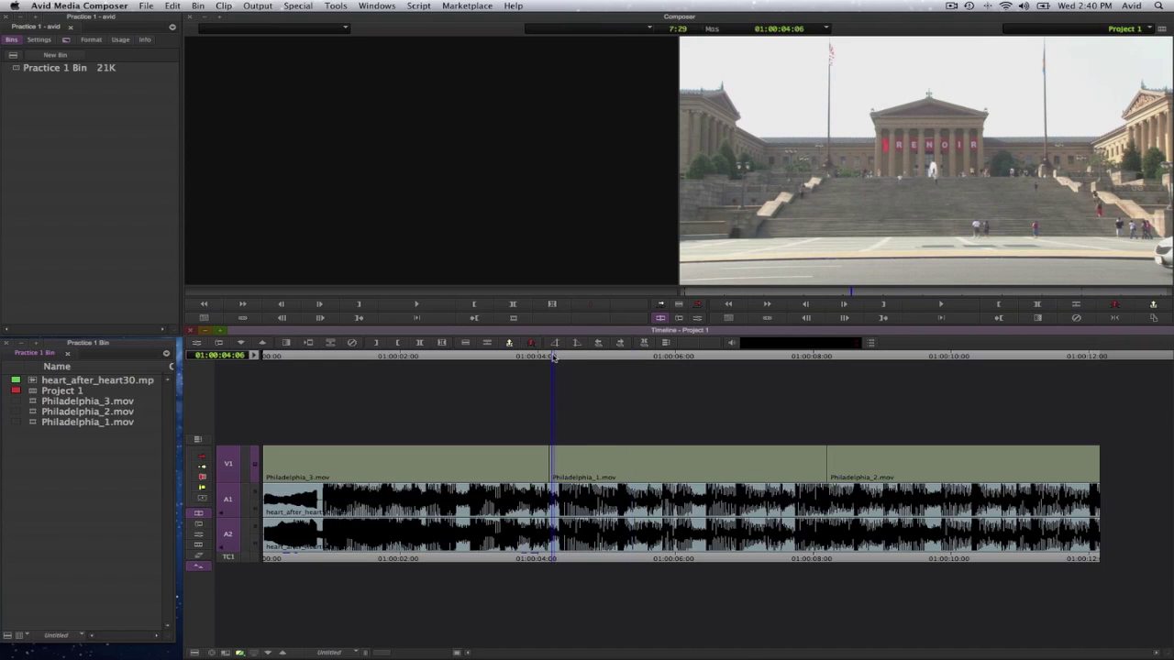
pyautogui.press('space')
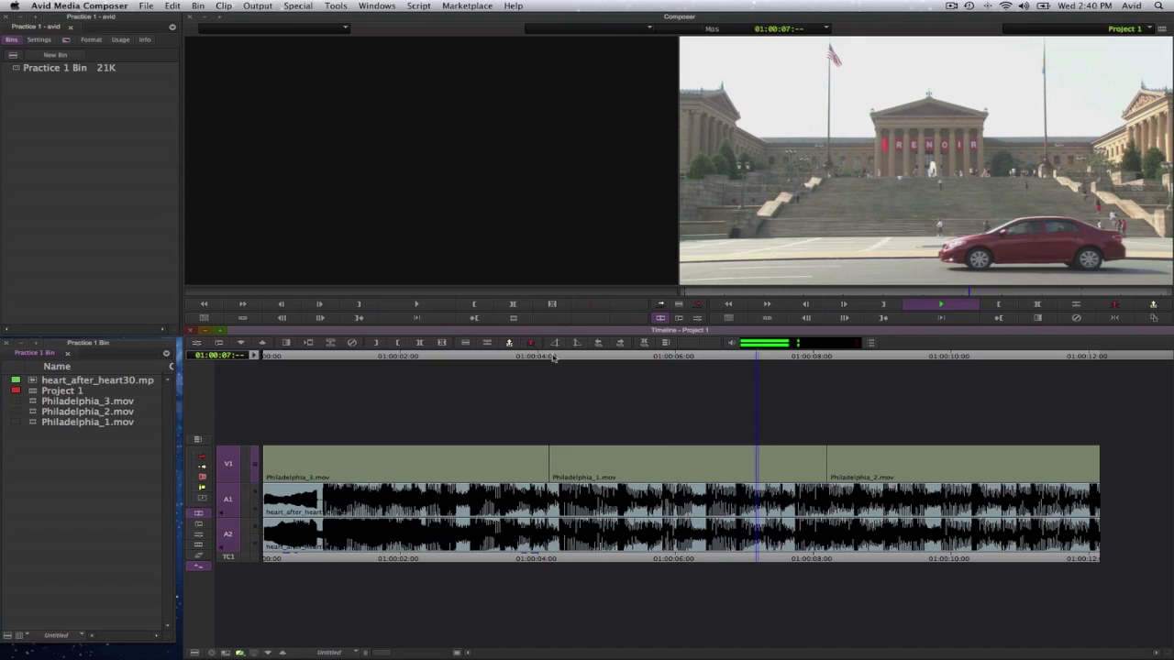
pyautogui.press('space')
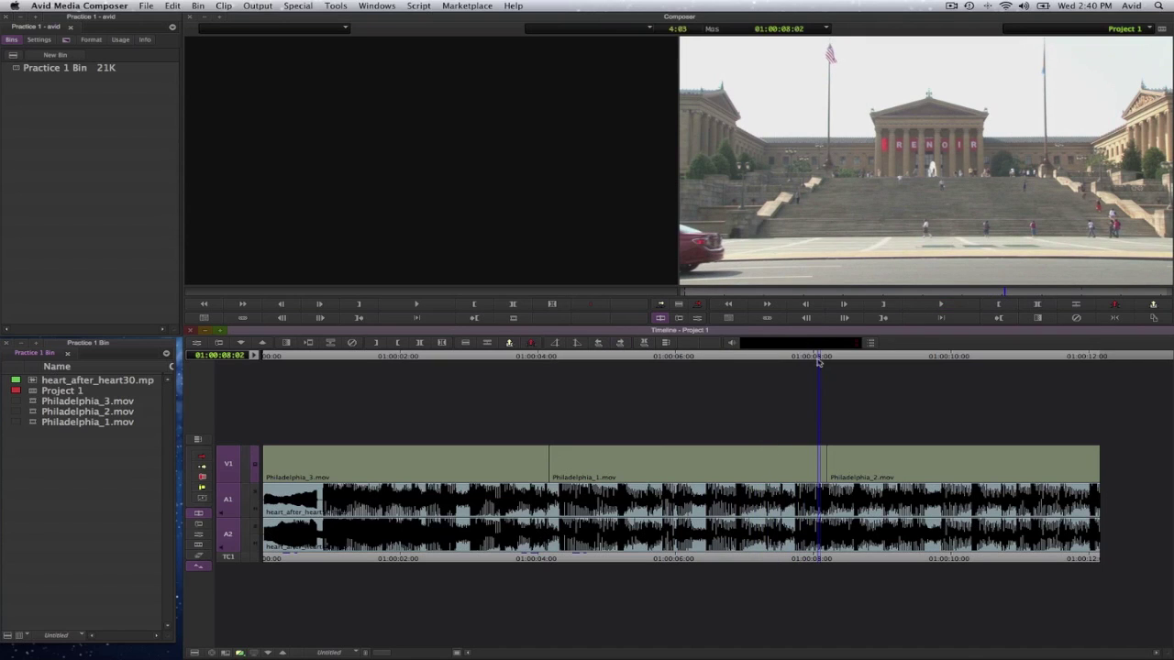
# Step: Return to the first cut, enable the trim Smart Tool, and open trim at Philadelphia_3/Philadelphia_1
pyautogui.moveTo(819, 358); pyautogui.dragTo(795, 360)
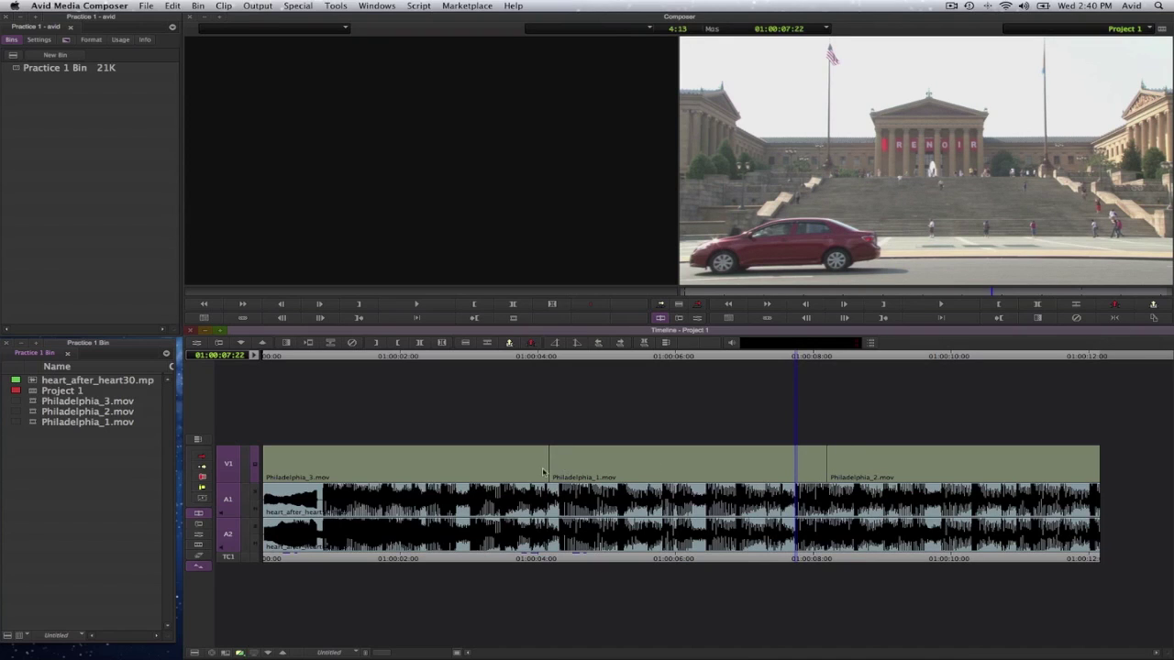
pyautogui.click(535, 358)
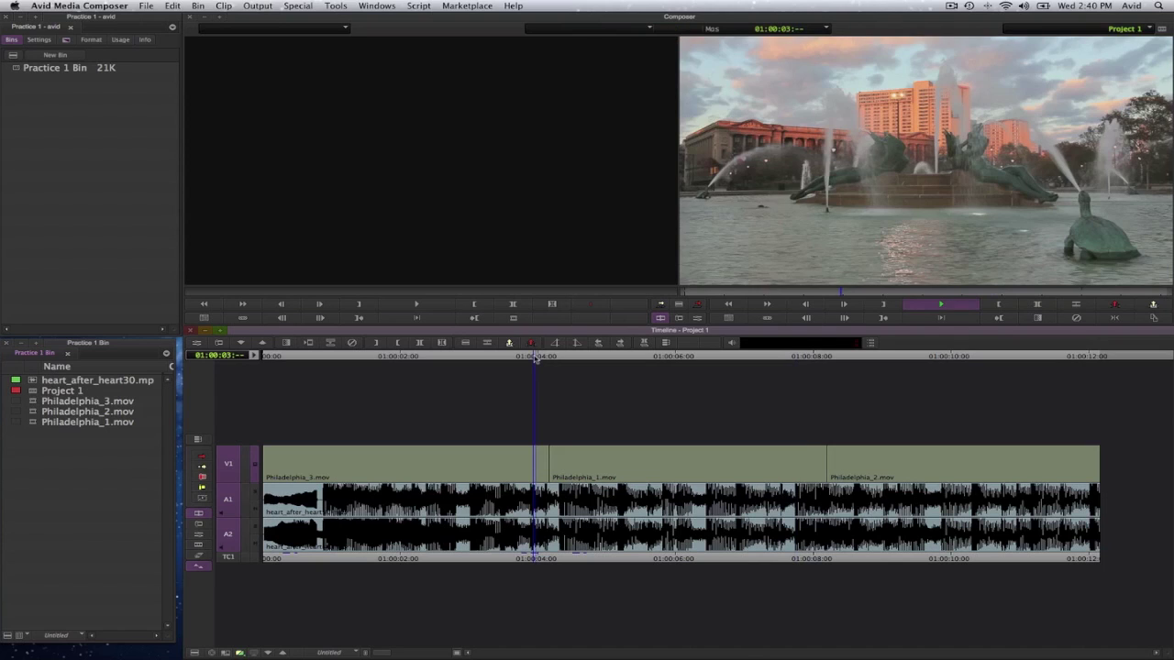
pyautogui.press('space')
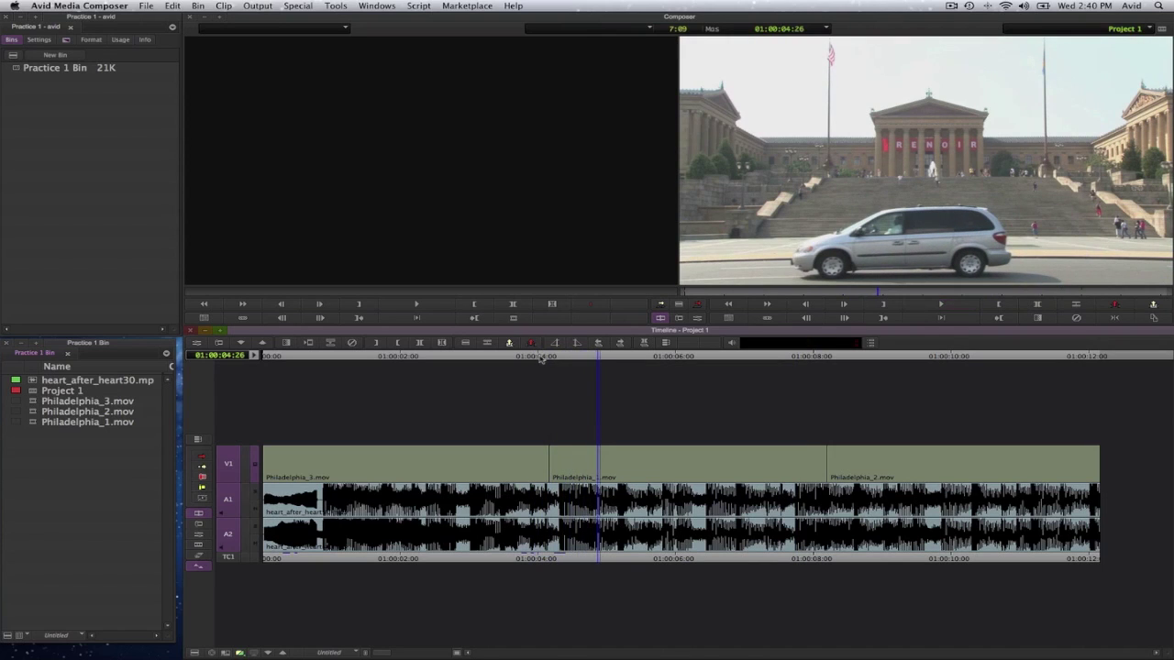
pyautogui.moveTo(816, 358); pyautogui.dragTo(529, 367)
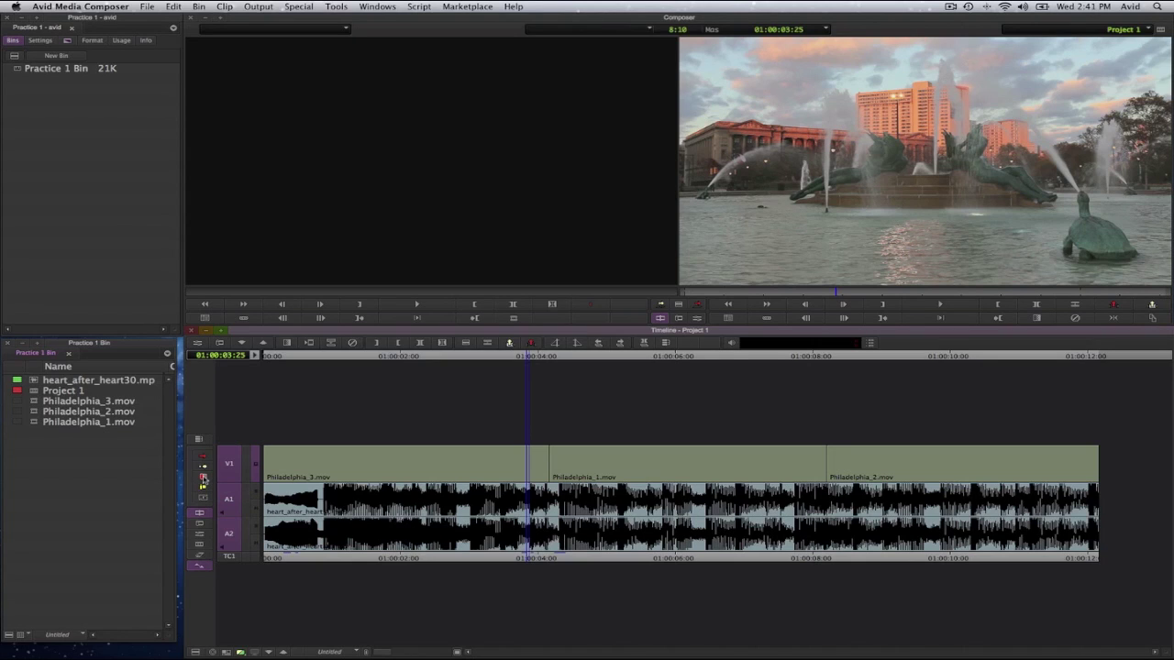
pyautogui.click(203, 477)
pyautogui.click(548, 461)
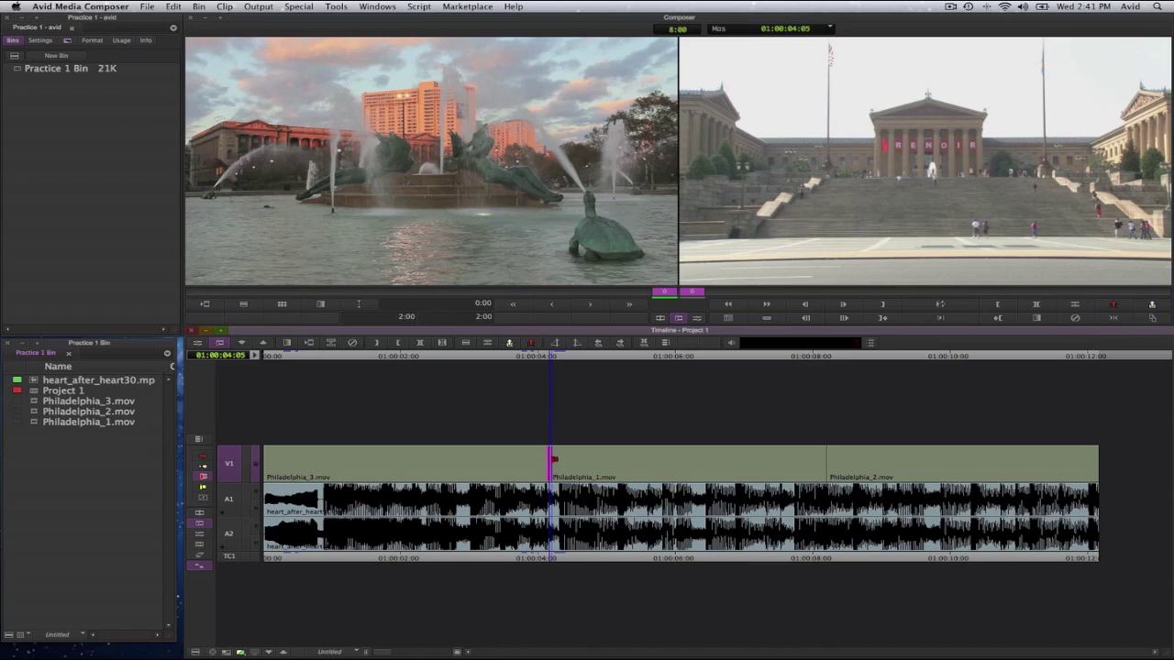
# Step: Try trimming Philadelphia_1's head and Philadelphia_3's tail separately, then select both rollers
pyautogui.click(554, 459)
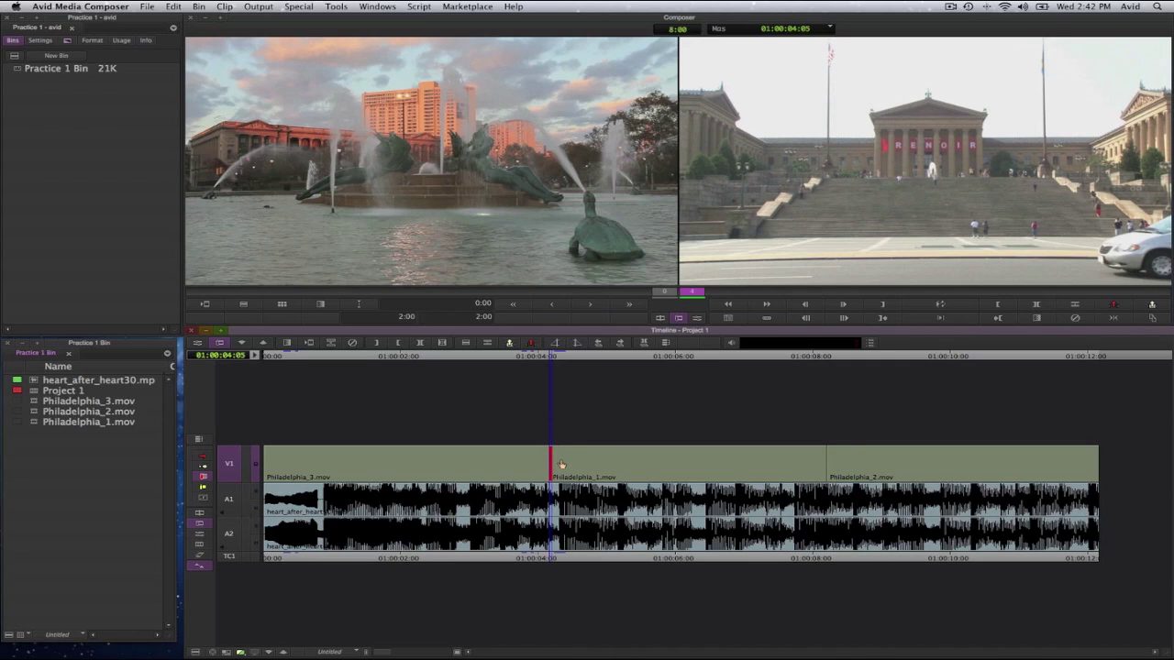
pyautogui.moveTo(561, 464); pyautogui.dragTo(551, 461)
pyautogui.click(544, 459)
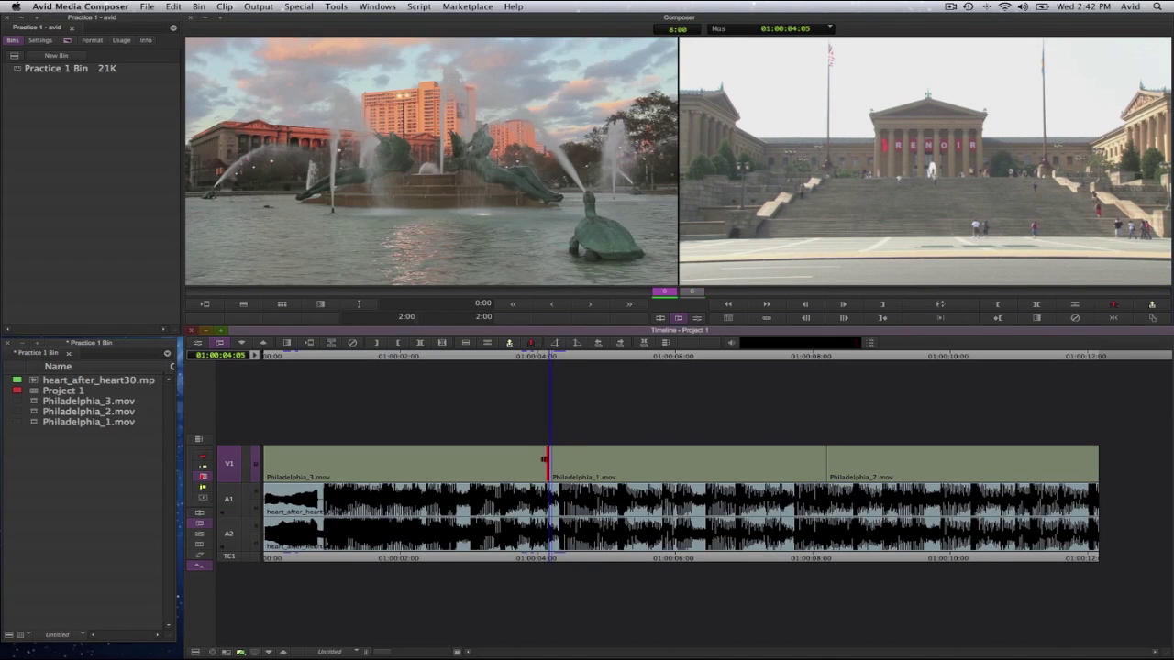
pyautogui.moveTo(544, 460); pyautogui.dragTo(546, 459)
pyautogui.click(549, 459)
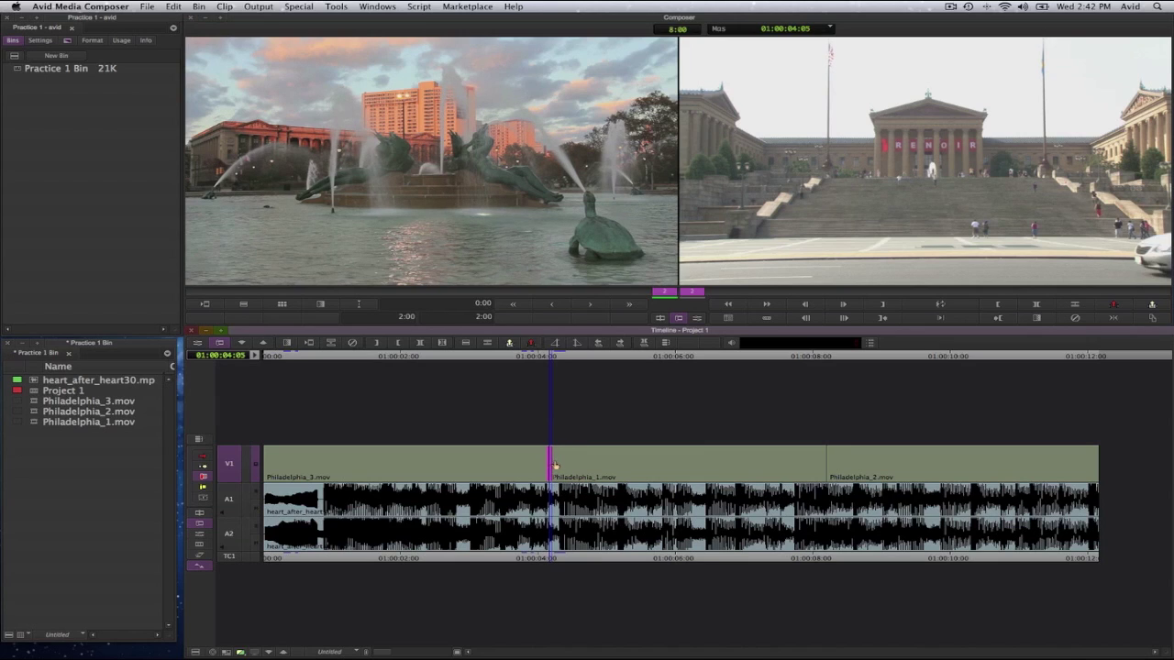
# Step: Drag the dual roller to move the first cut 4 frames later, to 01:00:04:09
pyautogui.moveTo(551, 461); pyautogui.dragTo(558, 459)
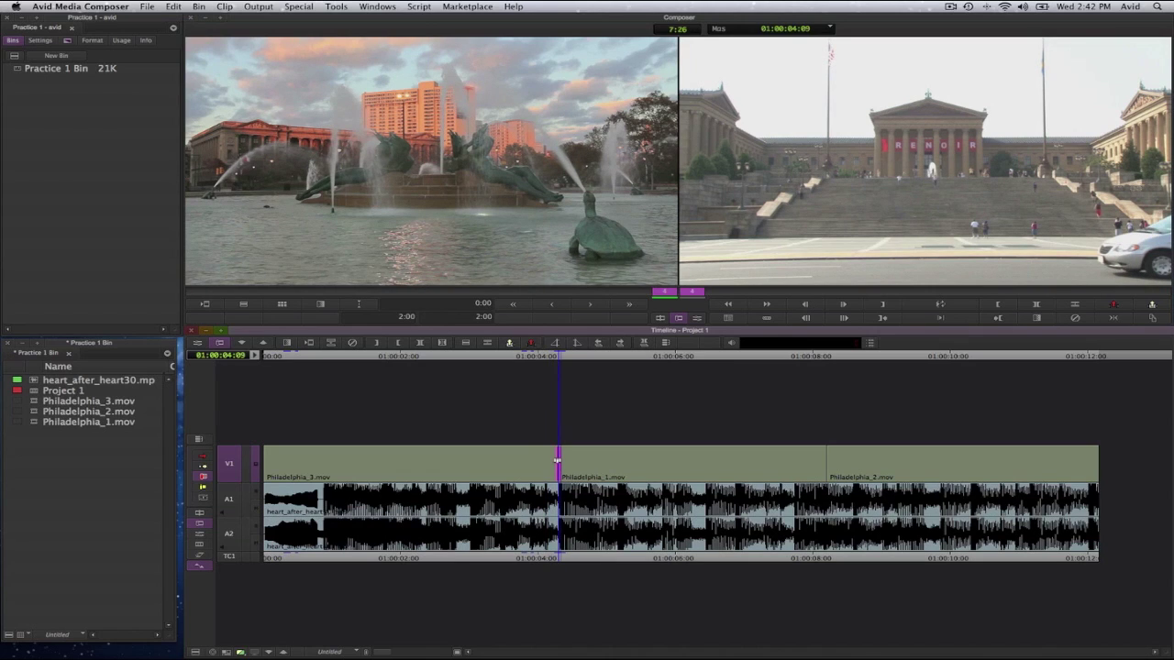
# Step: Roll the Philadelphia_1/Philadelphia_2 cut earlier to 01:00:07:21 while looping, then exit trim mode
pyautogui.click(826, 462)
pyautogui.press('space')
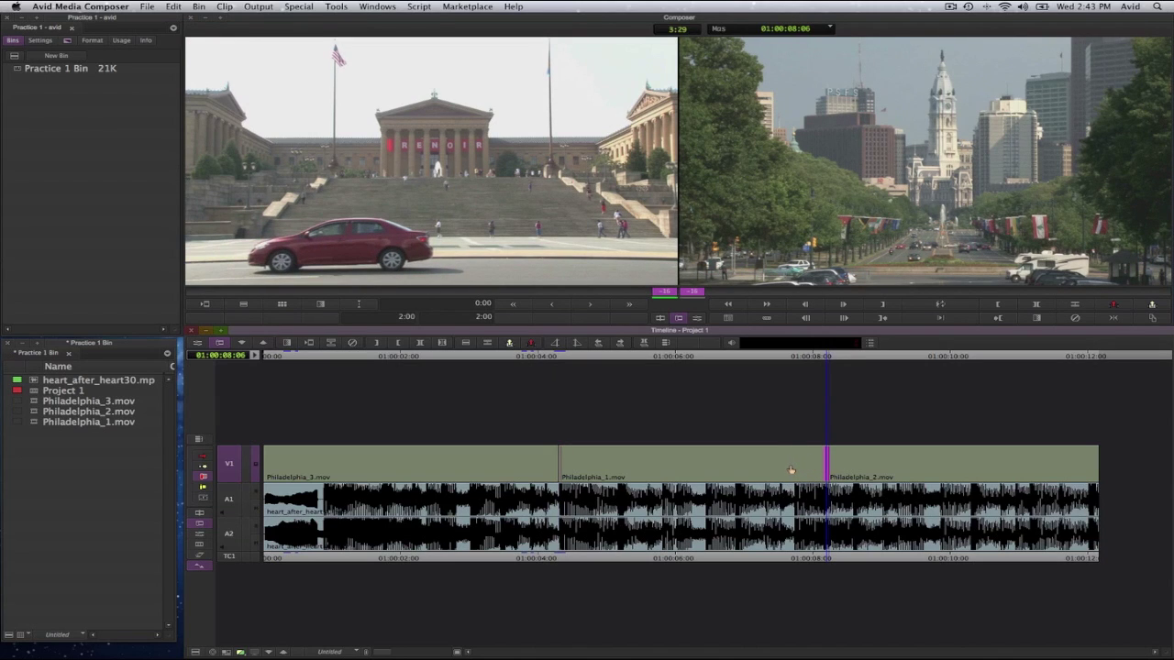
pyautogui.moveTo(792, 470); pyautogui.dragTo(792, 465)
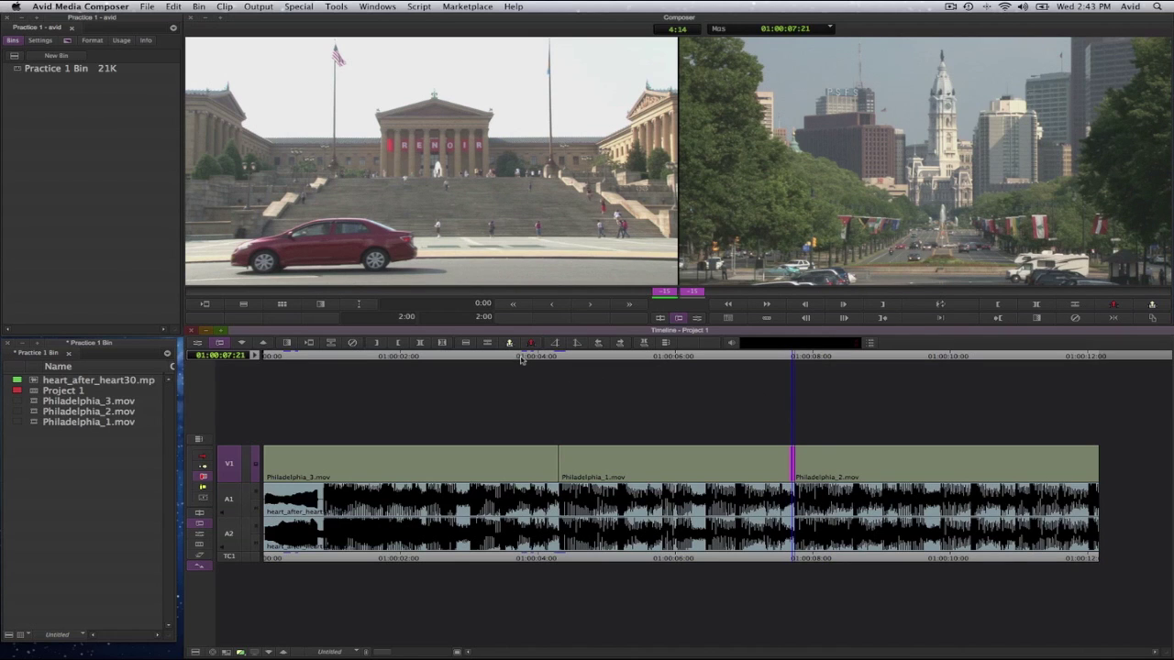
pyautogui.moveTo(536, 359); pyautogui.dragTo(401, 368)
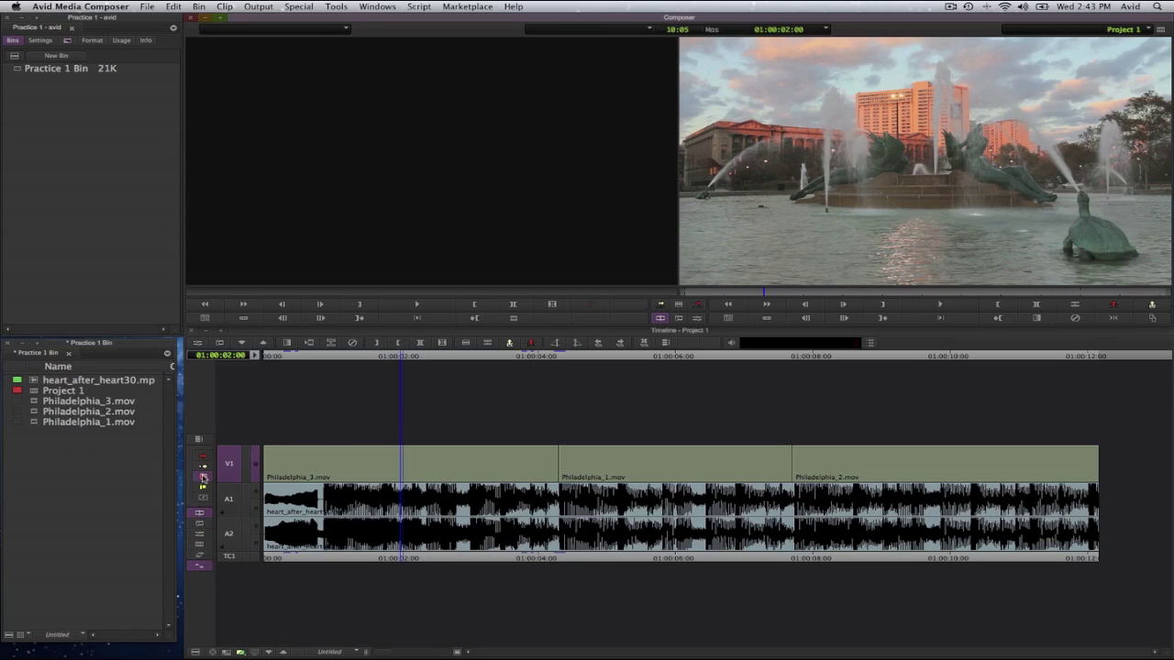
pyautogui.click(204, 478)
pyautogui.click(373, 360)
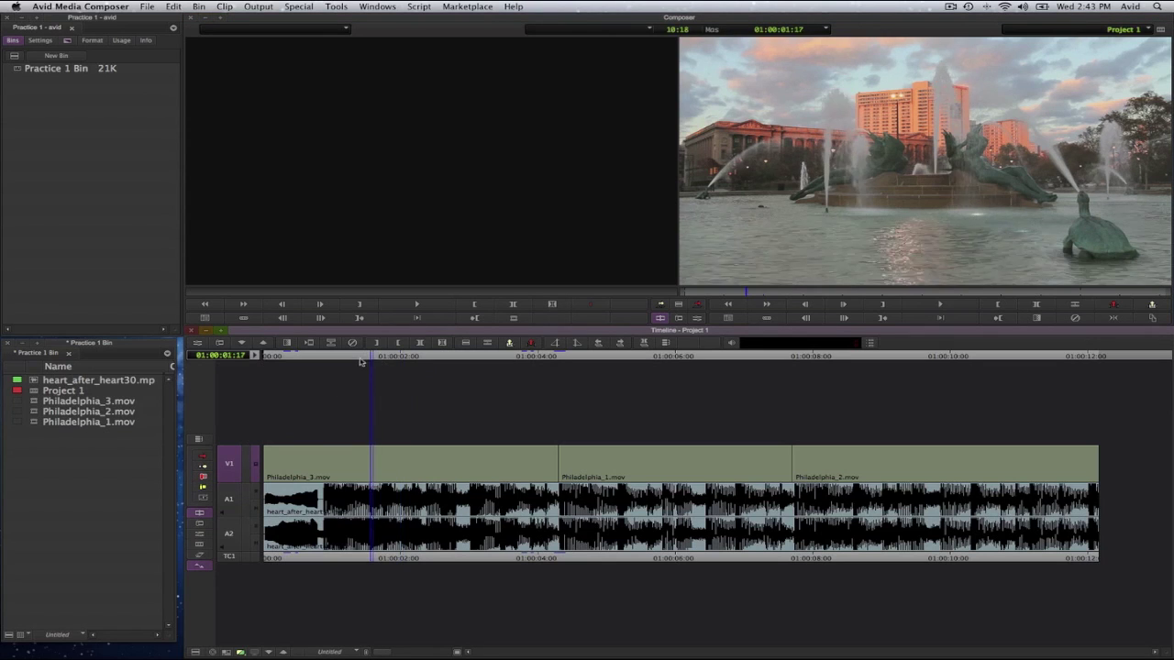
pyautogui.moveTo(373, 361); pyautogui.dragTo(474, 360)
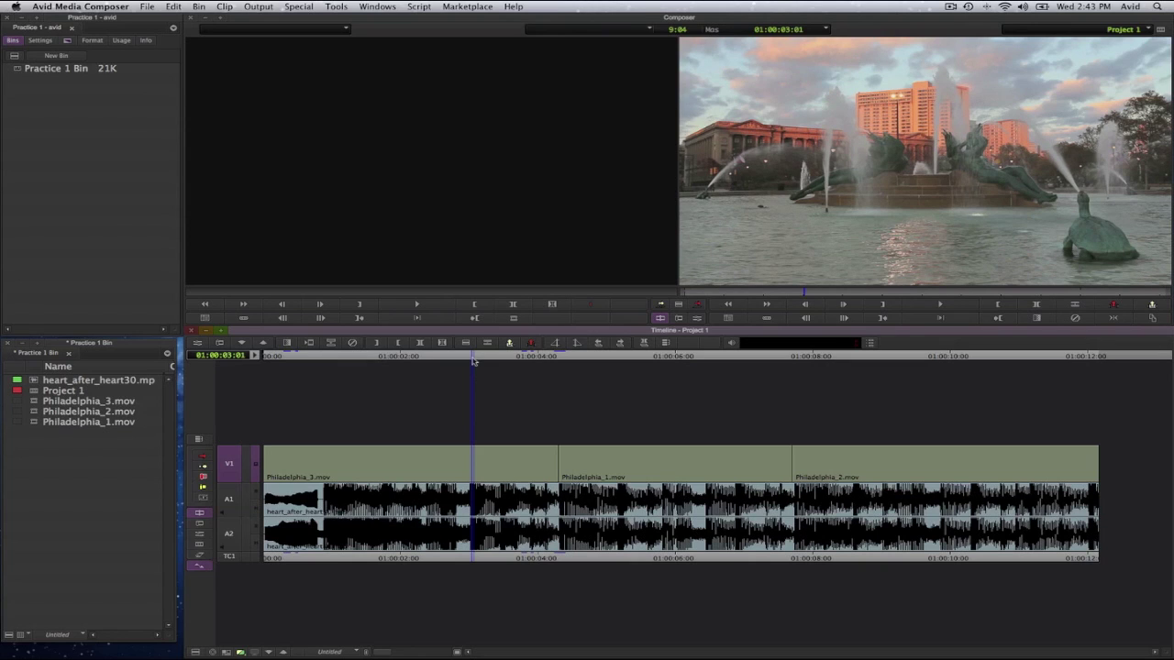
pyautogui.press('space')
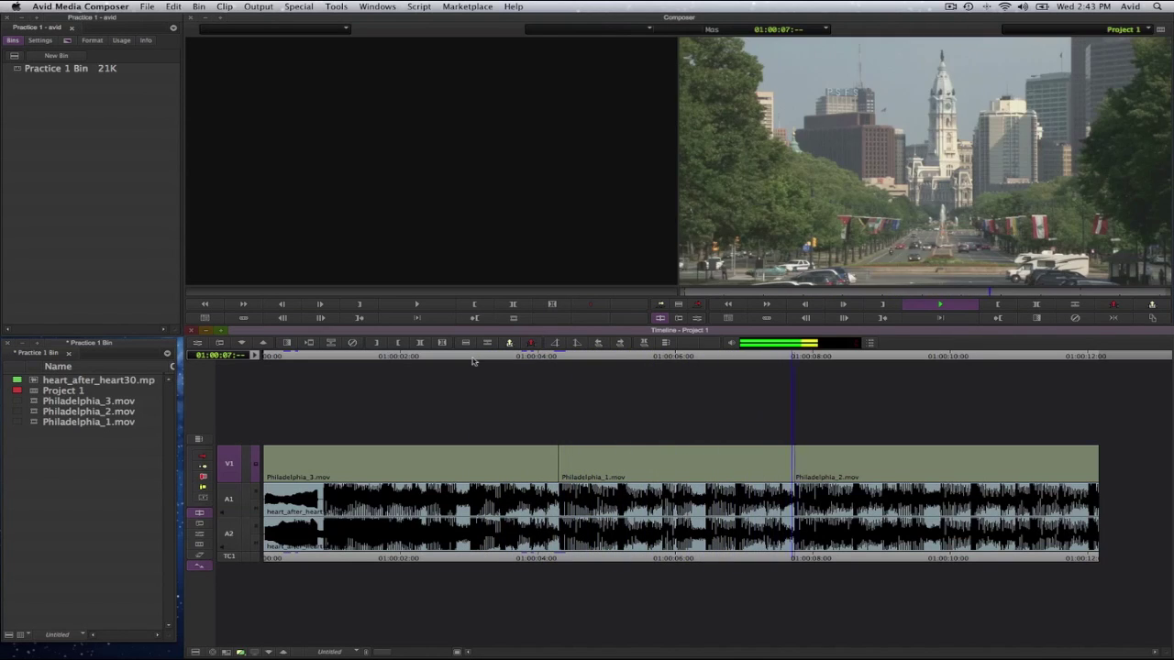
pyautogui.press('space')
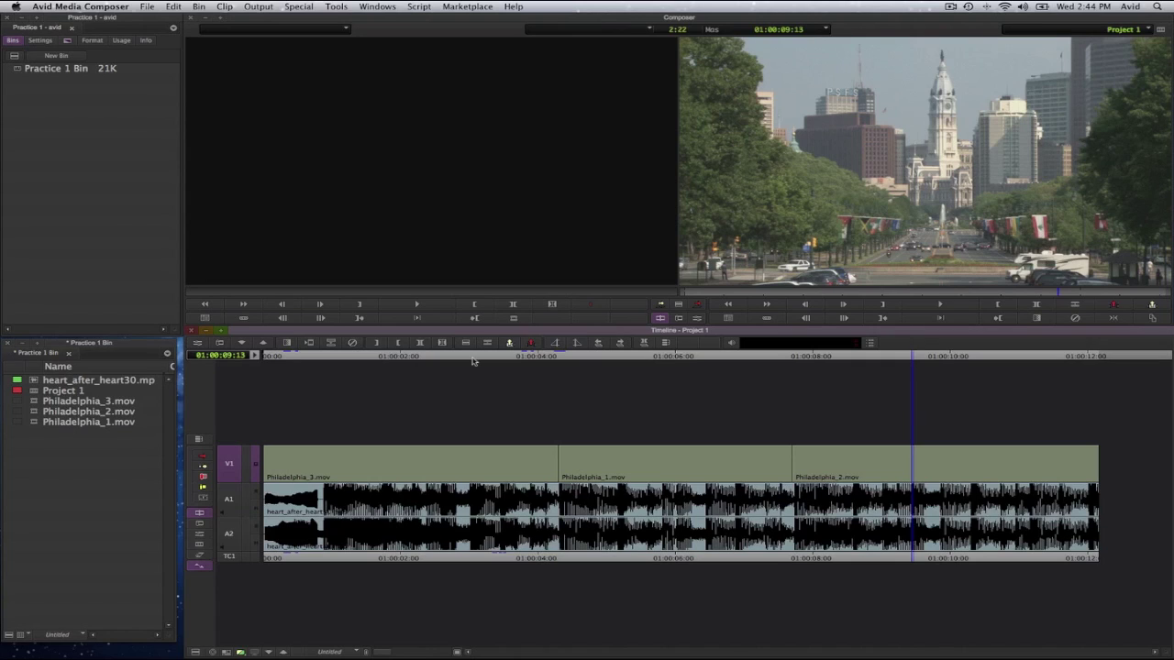
# Step: Park at 01:00:04:17, enable the red Lift/Overwrite tool, and reopen trim at the first cut
pyautogui.moveTo(629, 365); pyautogui.dragTo(578, 368)
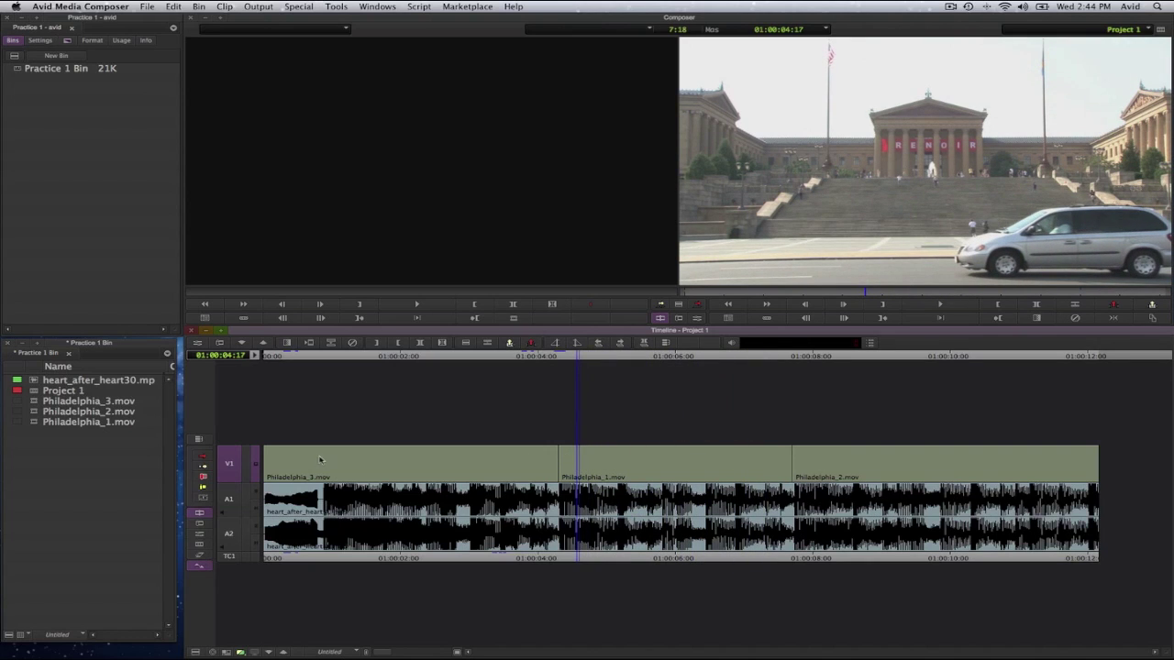
pyautogui.click(204, 478)
pyautogui.click(563, 456)
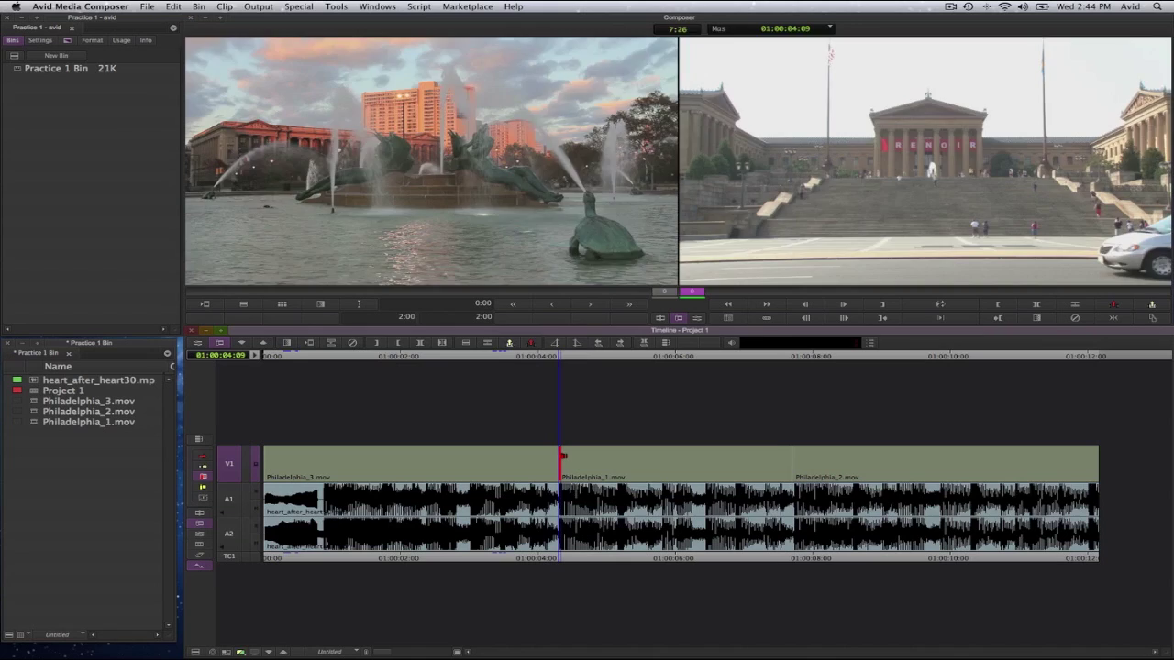
# Step: Slip Philadelphia_1's footage about fifteen frames, then exit trim and scrub through to check it
pyautogui.doubleClick(563, 455)
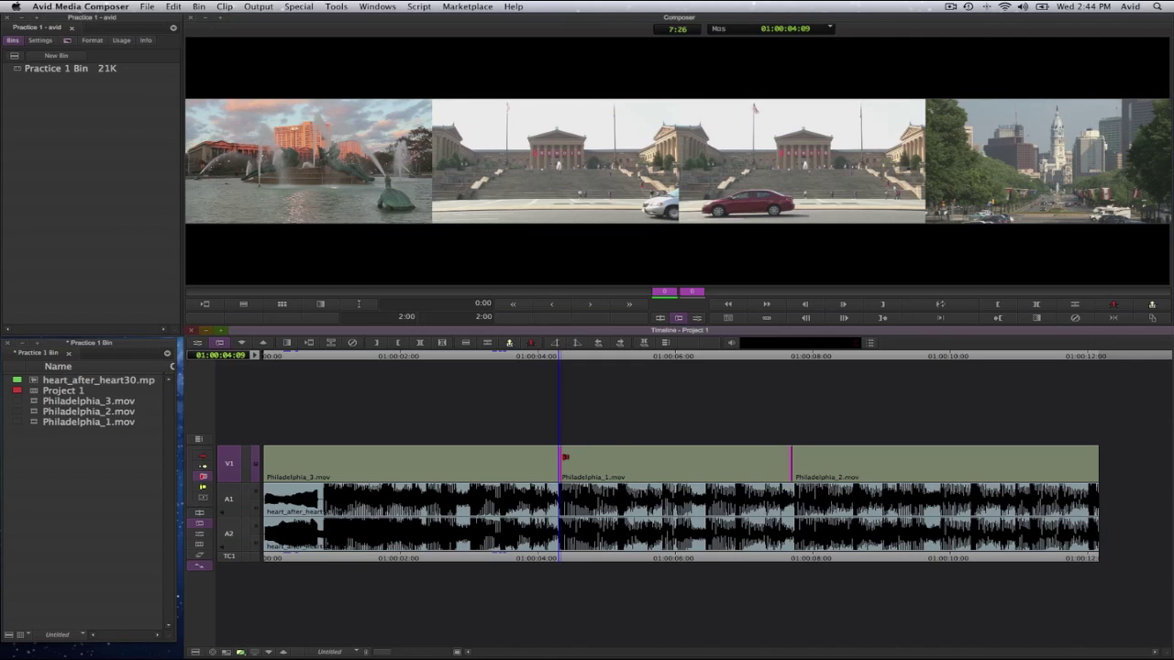
pyautogui.press('l')
pyautogui.press('k')
pyautogui.click(772, 135)
pyautogui.press('Escape')
pyautogui.click(911, 218)
pyautogui.click(660, 207)
pyautogui.moveTo(564, 458); pyautogui.dragTo(644, 458)
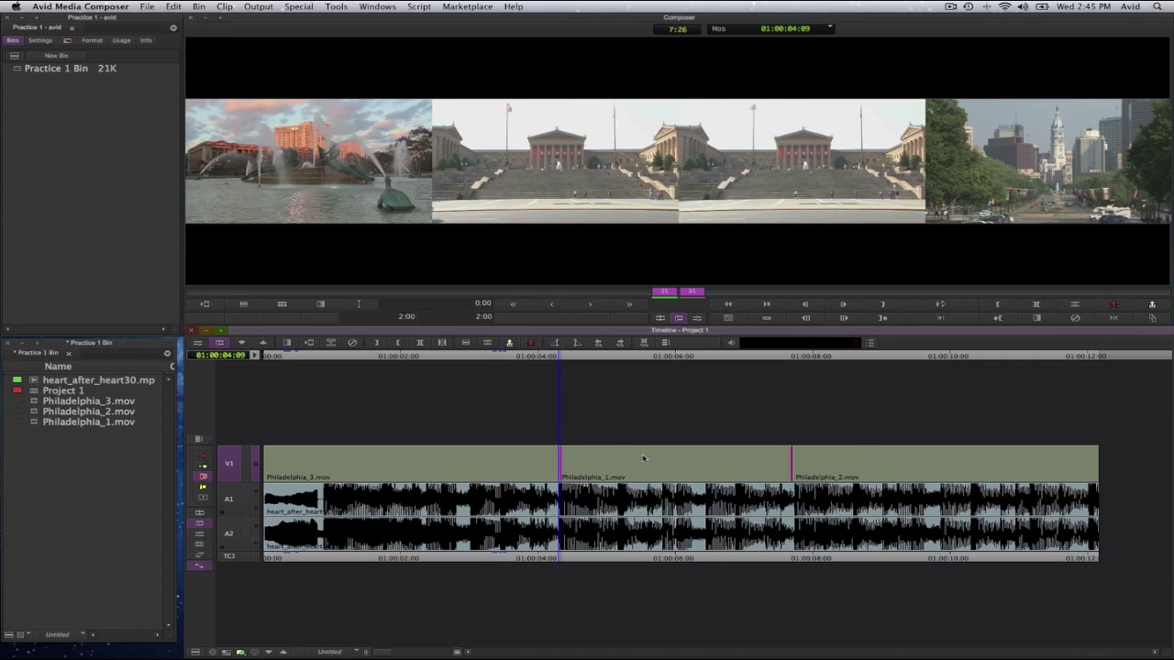
pyautogui.click(562, 357)
pyautogui.moveTo(562, 360)
pyautogui.mouseDown()
pyautogui.moveTo(759, 367)
pyautogui.moveTo(560, 372)
pyautogui.mouseUp()
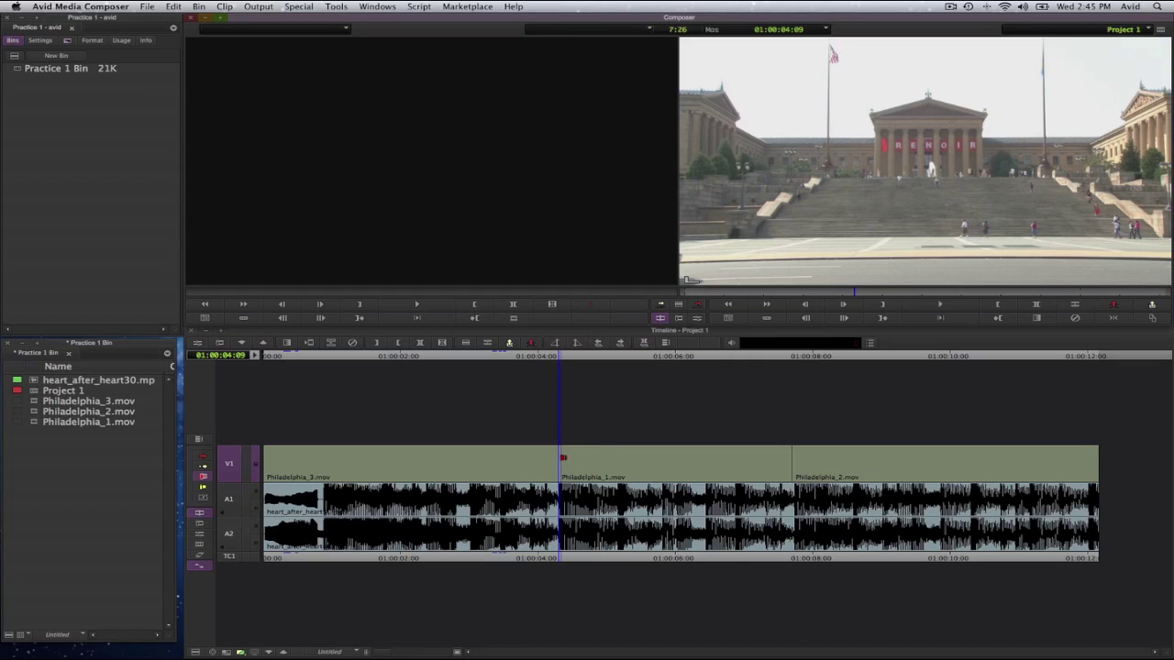
# Step: Select both of Philadelphia_1's cuts, slip it two more frames, and exit trim
pyautogui.click(562, 457)
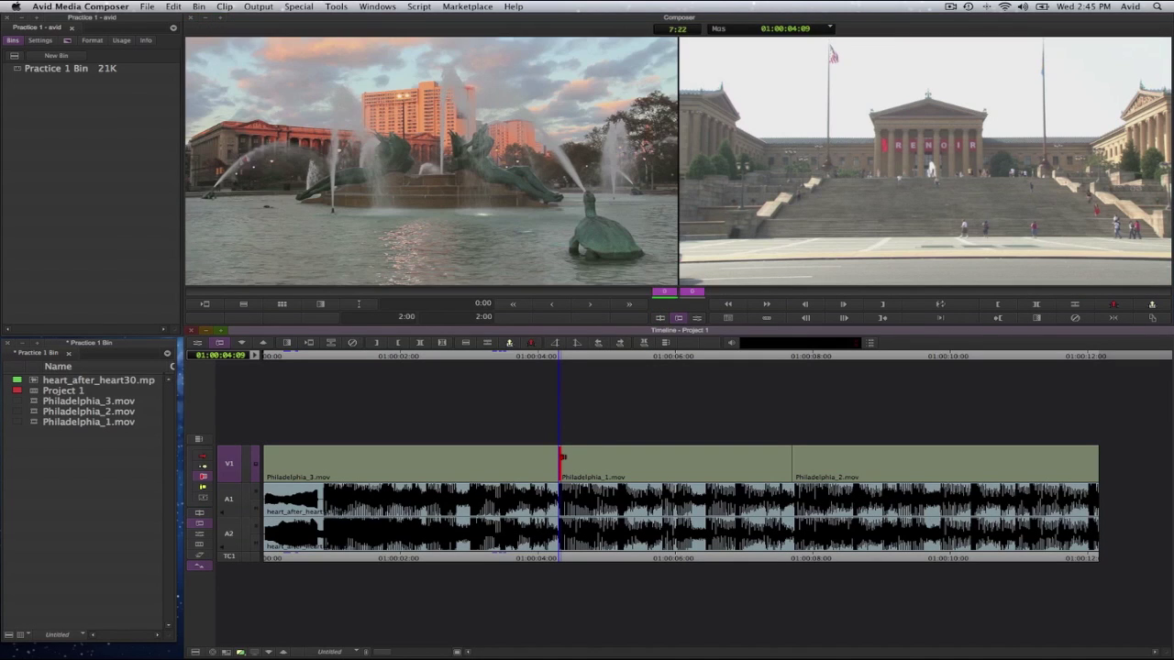
pyautogui.keyDown('shift'); pyautogui.click(791, 458); pyautogui.keyUp('shift')
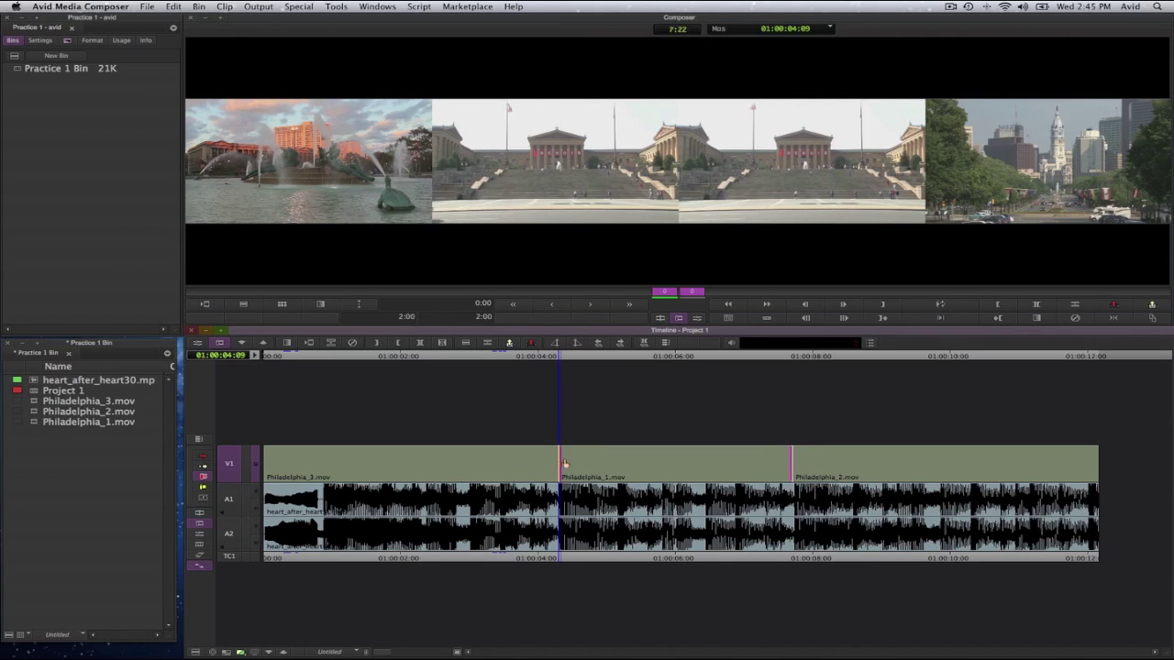
pyautogui.moveTo(565, 462); pyautogui.dragTo(567, 463)
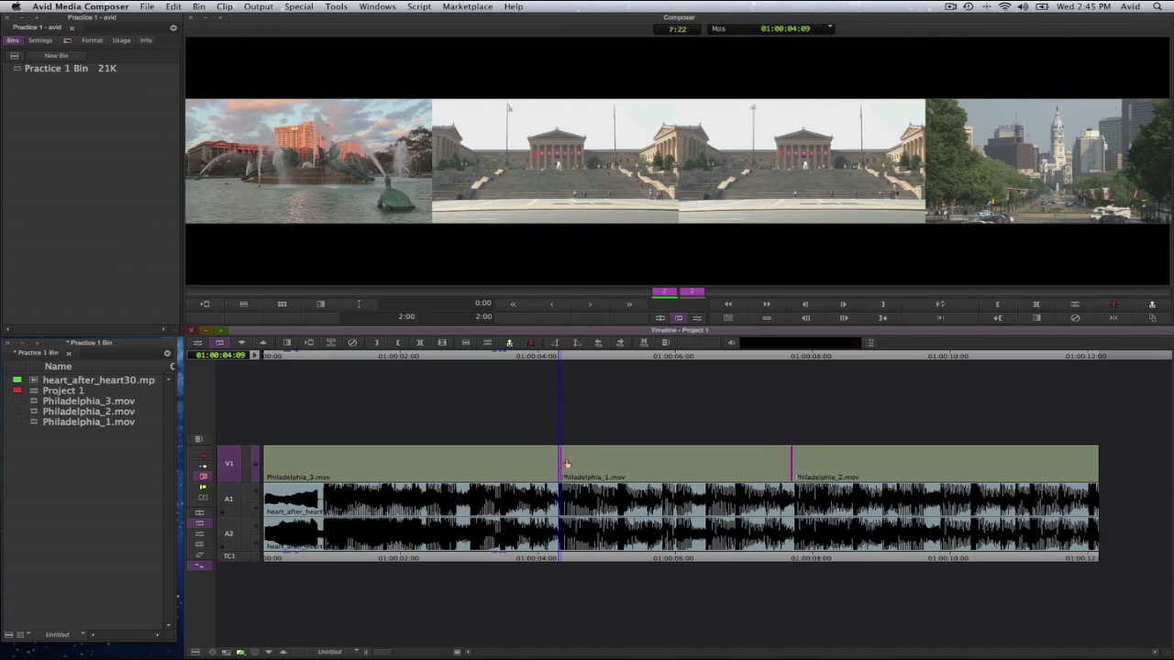
pyautogui.click(587, 359)
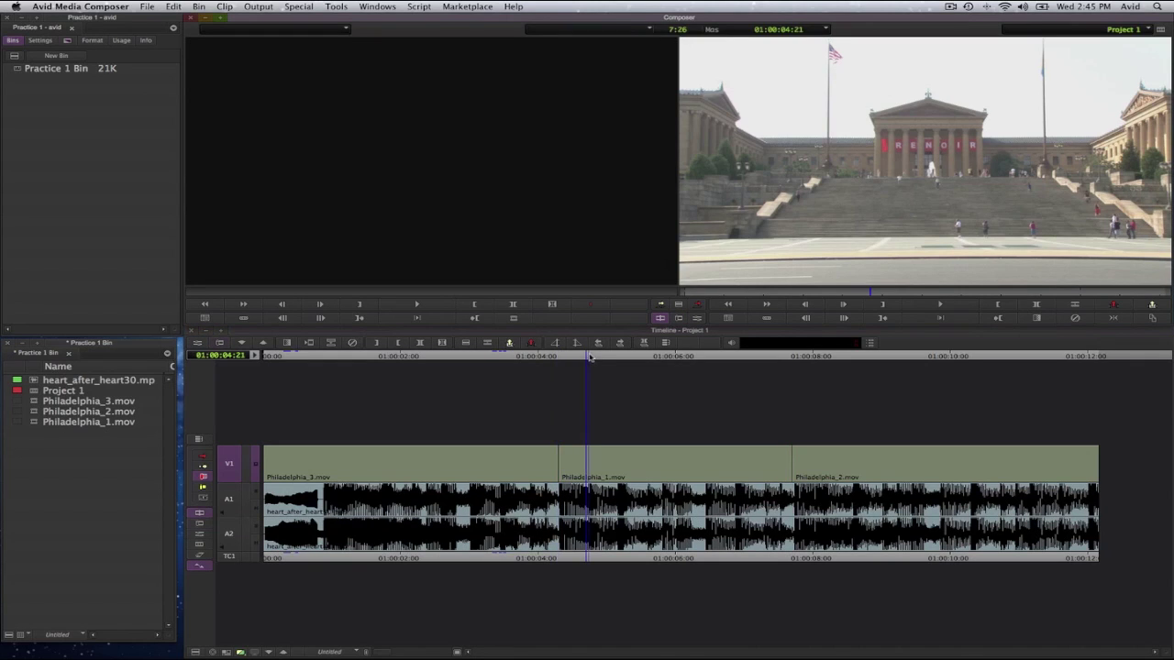
pyautogui.click(203, 479)
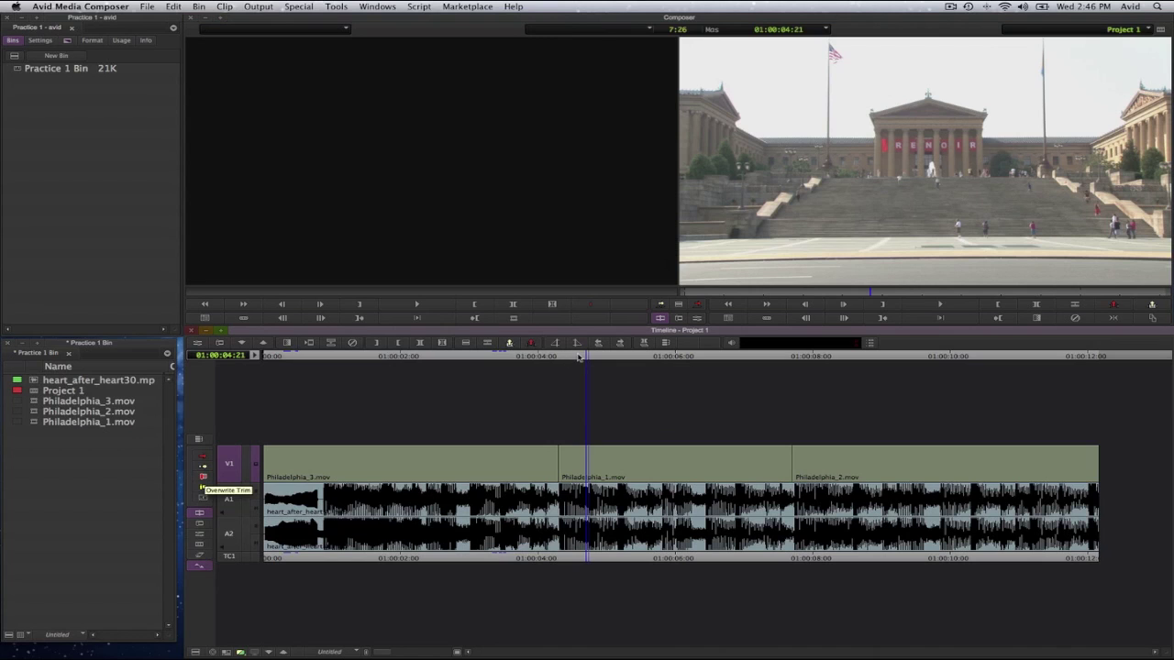
pyautogui.moveTo(580, 358); pyautogui.dragTo(532, 372)
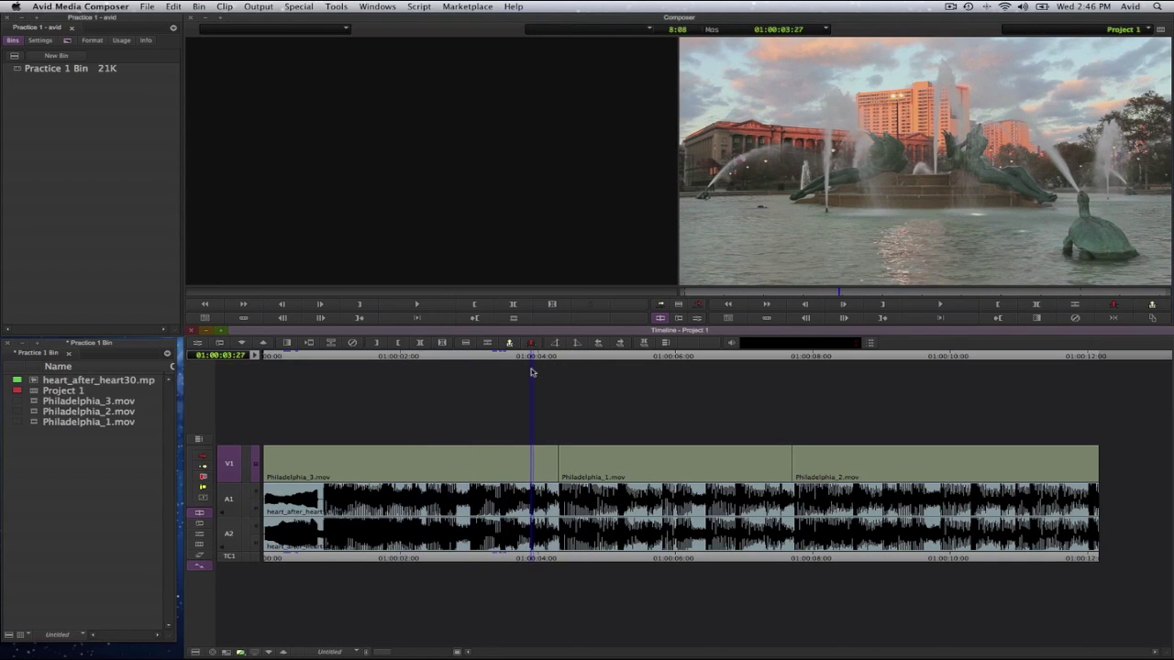
pyautogui.press('space')
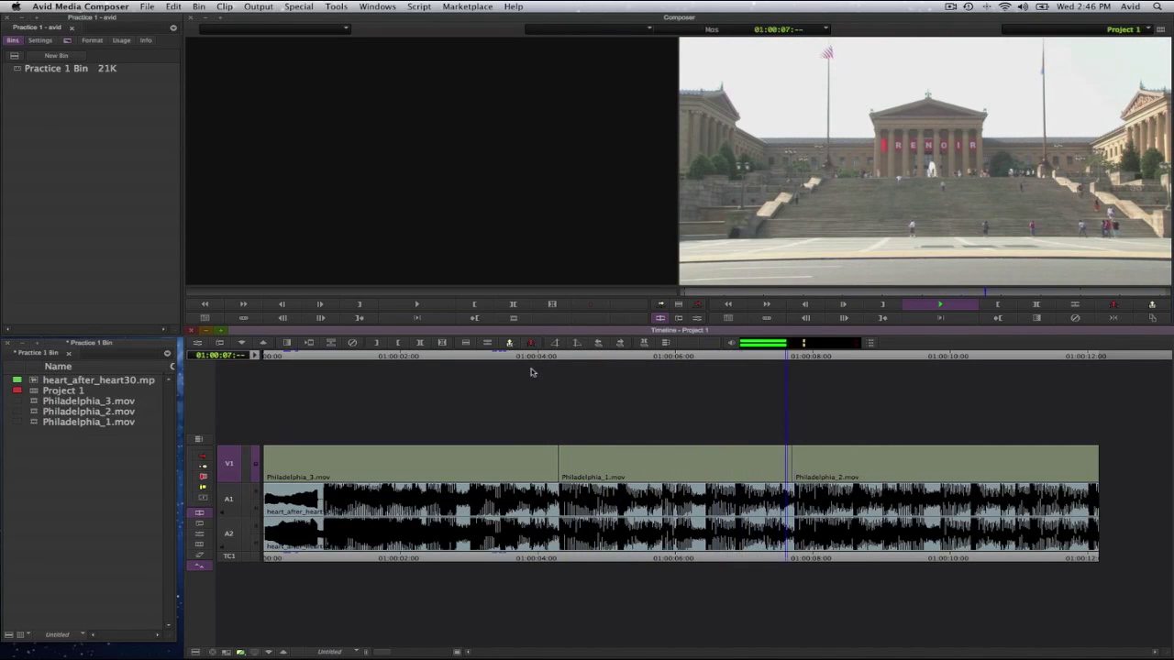
pyautogui.press('space')
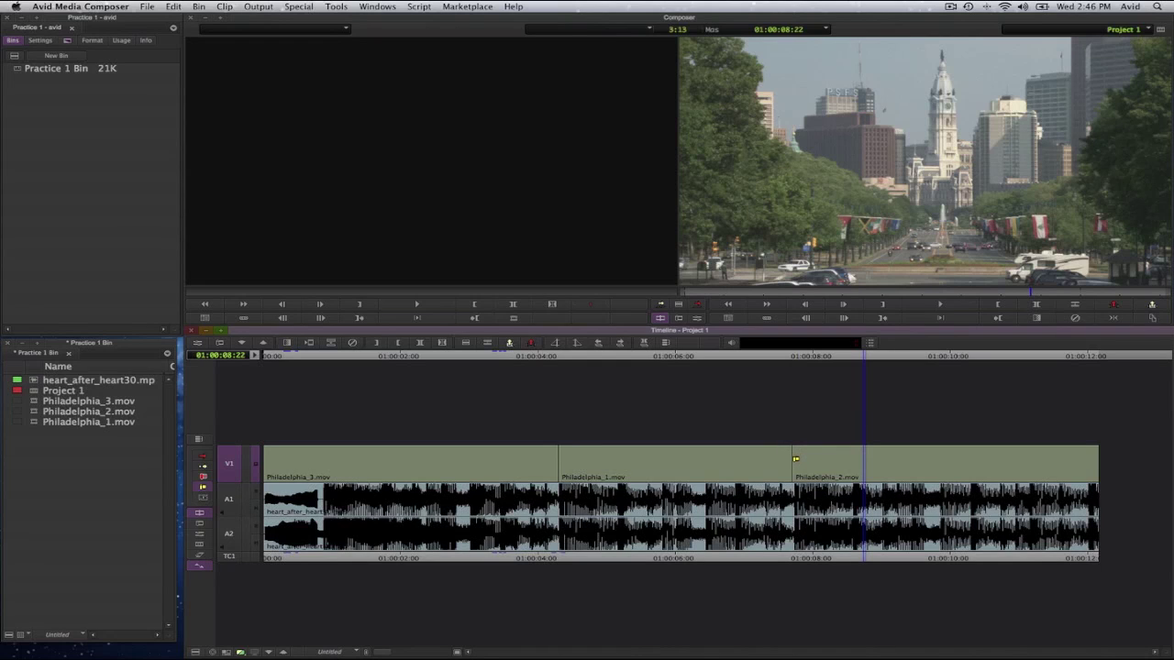
# Step: Ripple-trim Philadelphia_2's head on V1, then move the trim to Philadelphia_1's outgoing side
pyautogui.click(795, 459)
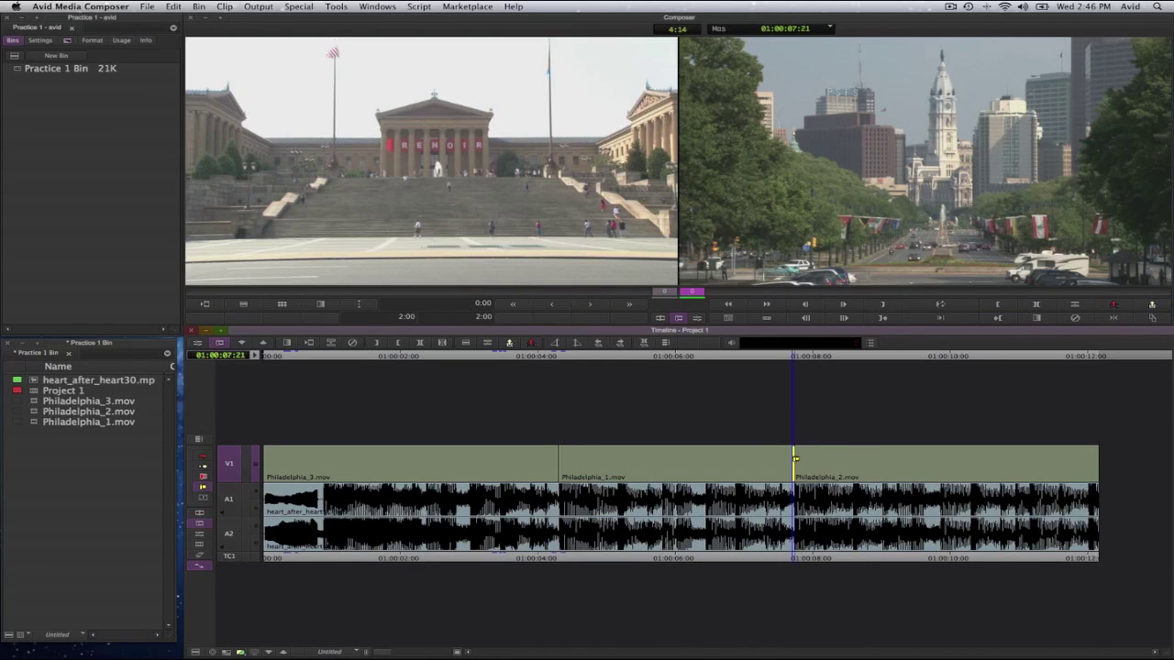
pyautogui.moveTo(795, 458); pyautogui.dragTo(835, 466)
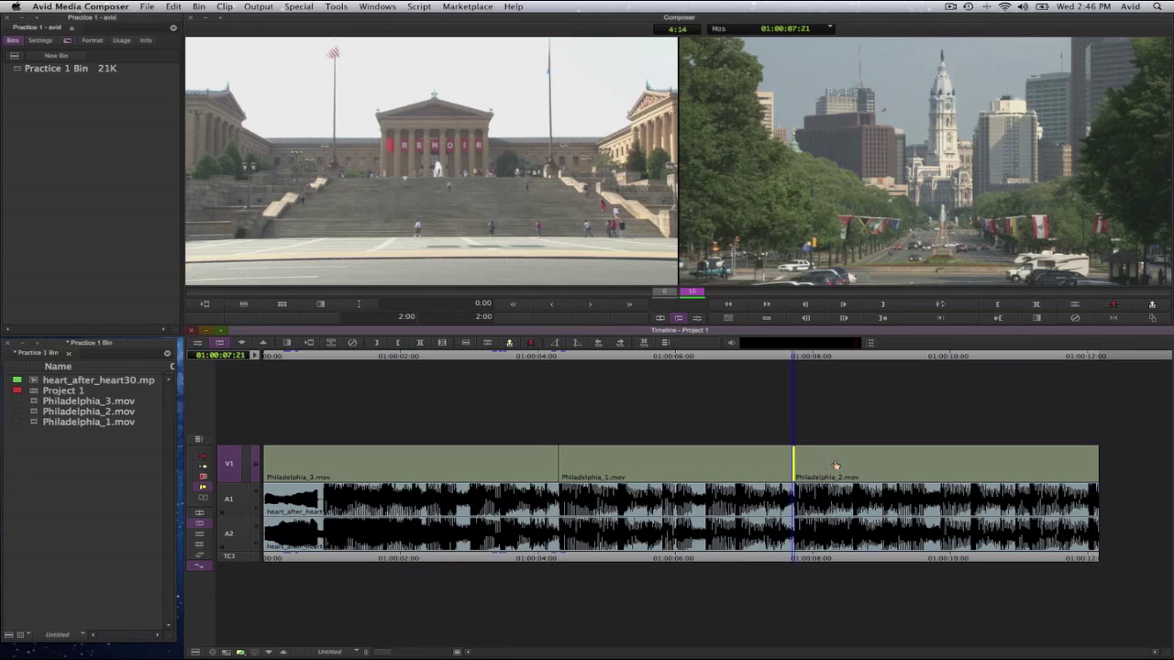
pyautogui.moveTo(836, 466); pyautogui.dragTo(834, 466)
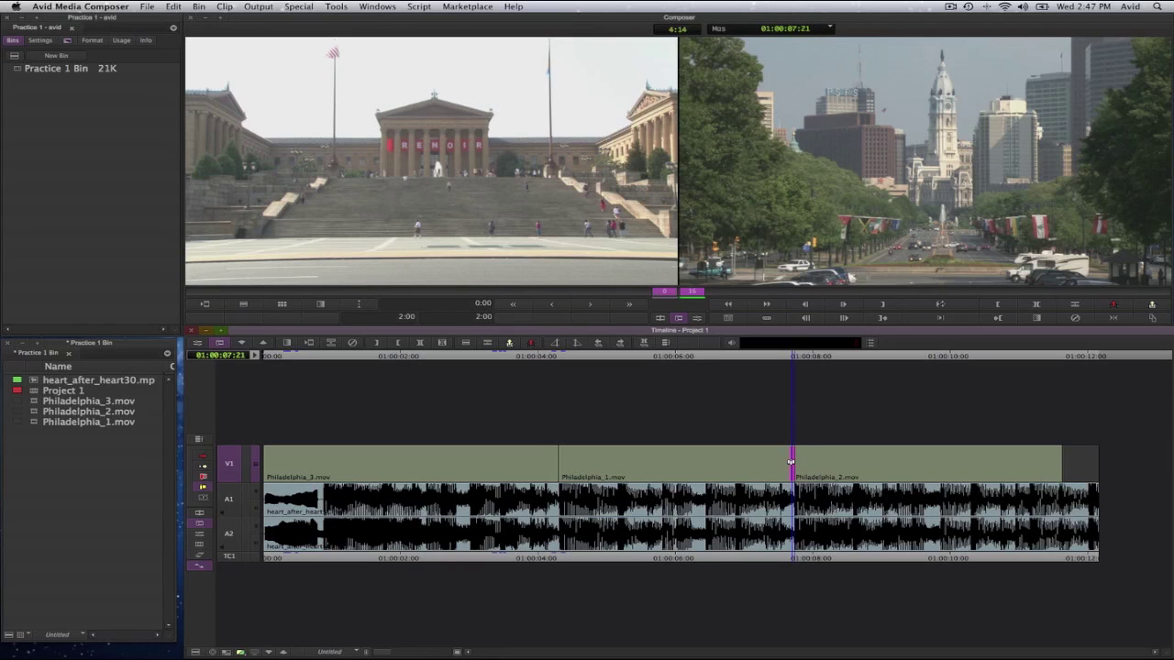
pyautogui.click(787, 464)
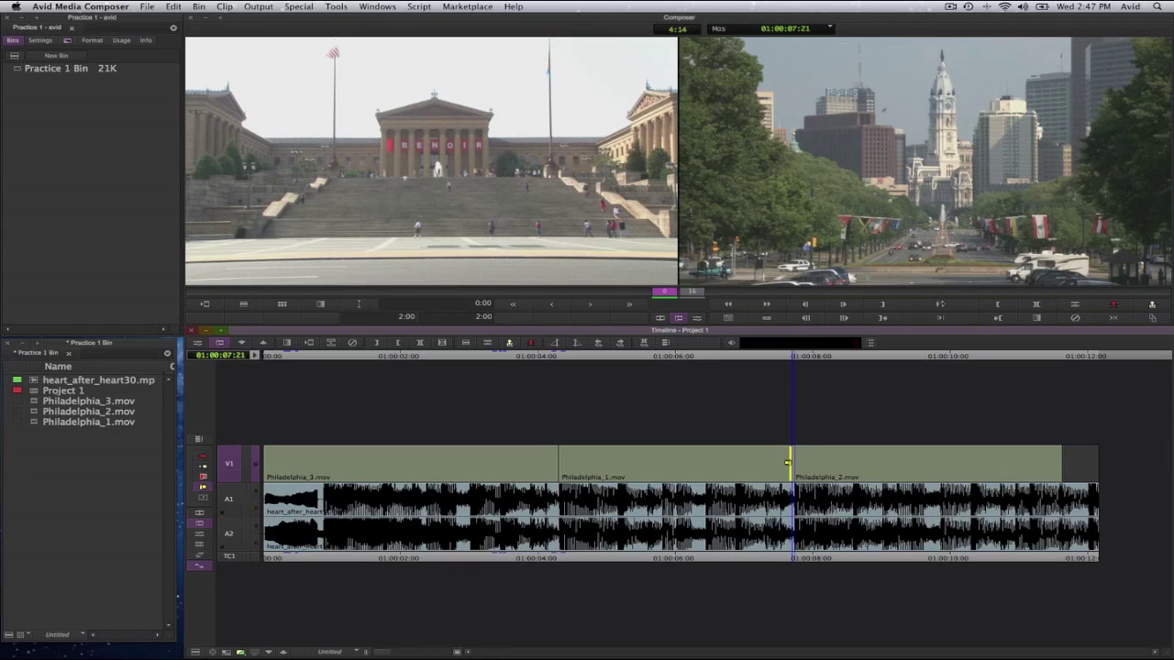